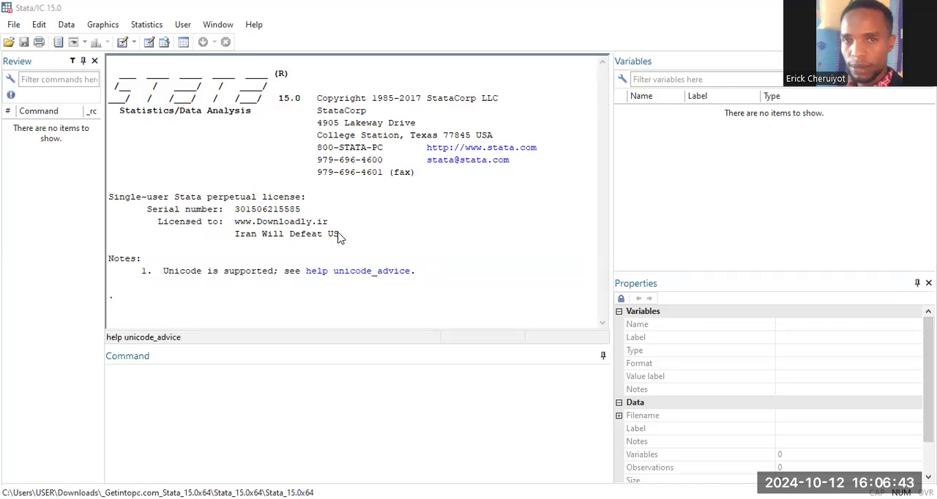
pyautogui.moveTo(339, 237); pyautogui.dragTo(231, 239)
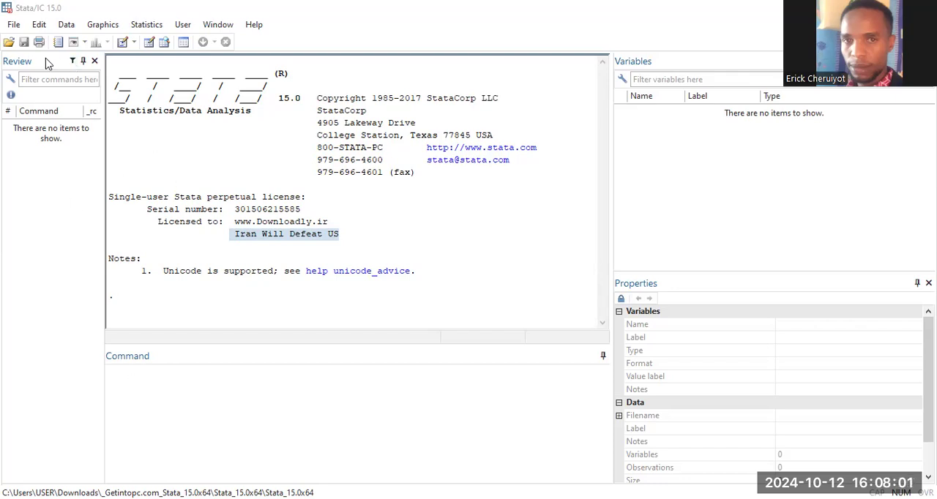
pyautogui.click(41, 25)
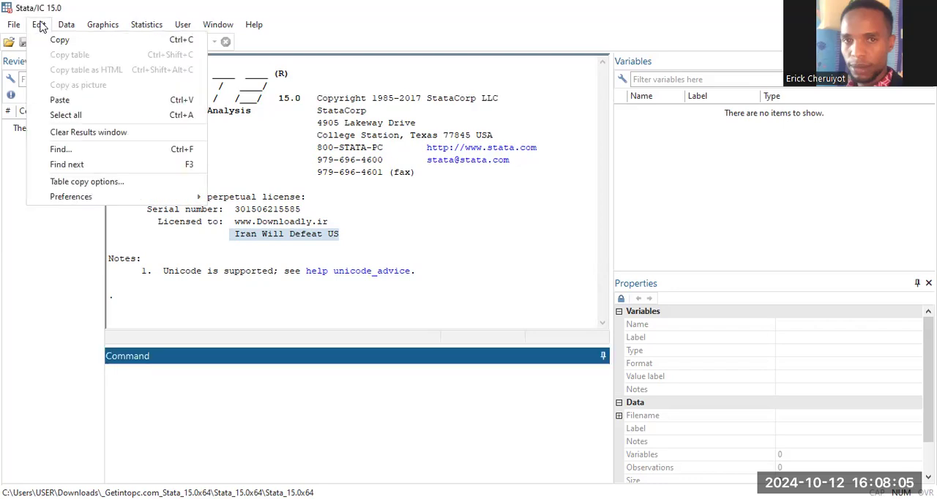
pyautogui.click(64, 27)
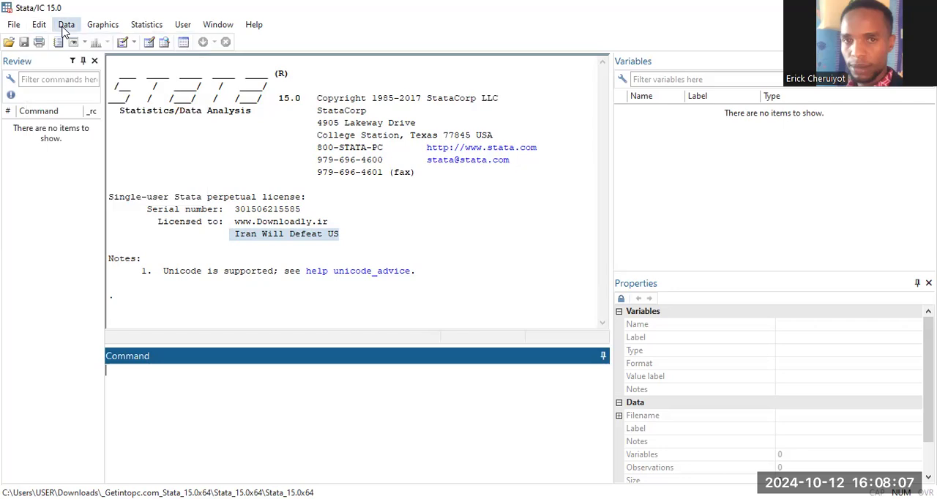
pyautogui.click(65, 27)
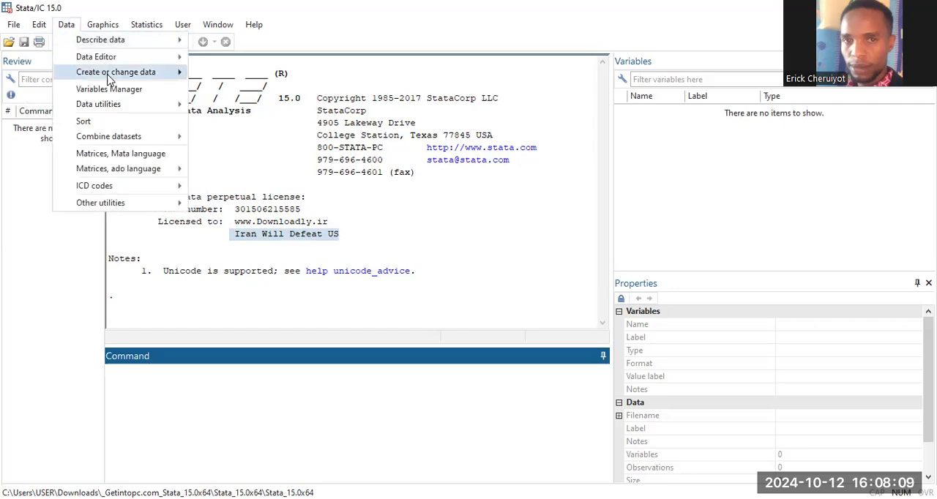
pyautogui.moveTo(128, 67)
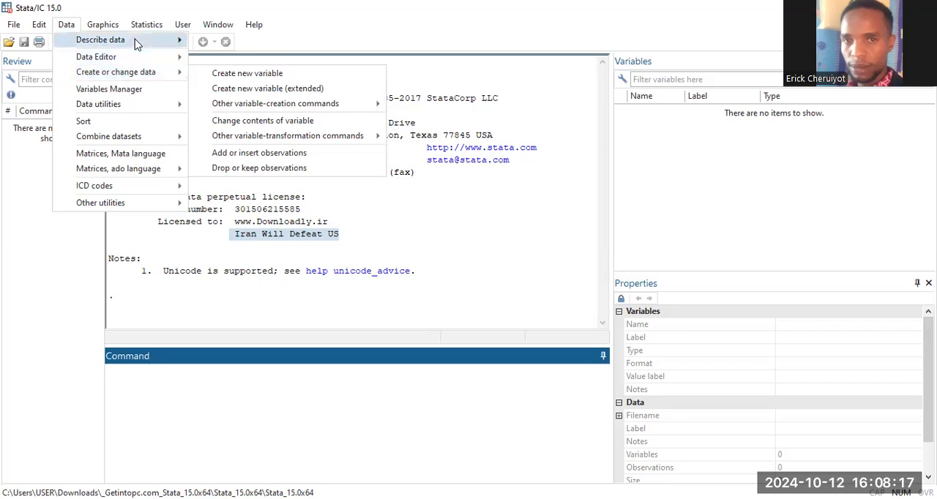
pyautogui.moveTo(139, 42)
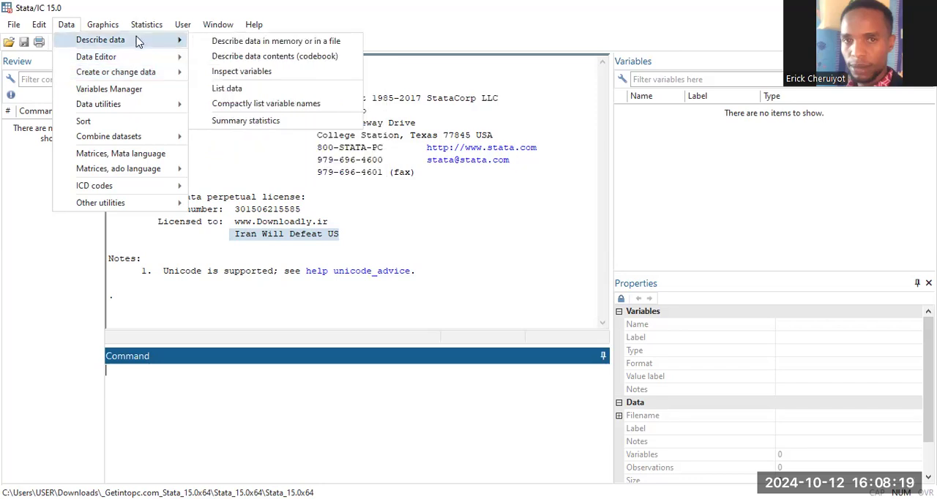
# Step: Start an Excel spreadsheet import and choose the Haustman workbook from the Haustman folder as the source file
pyautogui.click(21, 27)
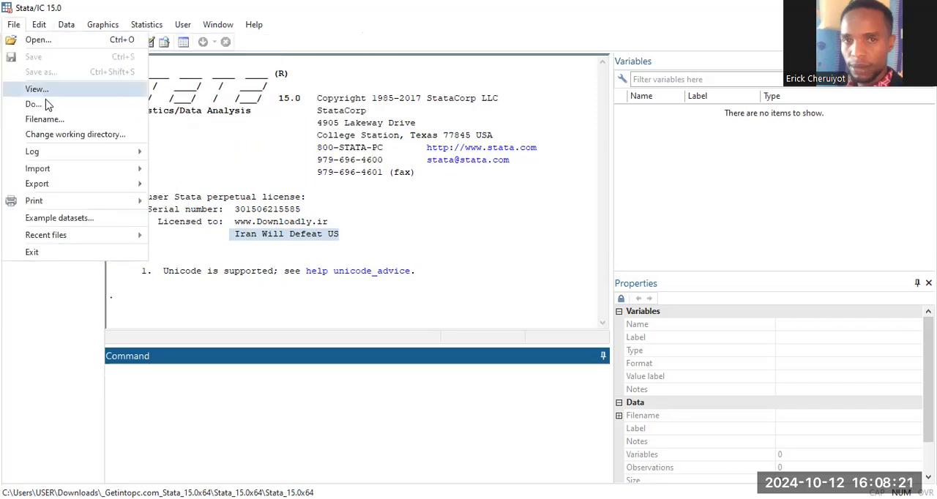
pyautogui.moveTo(48, 175)
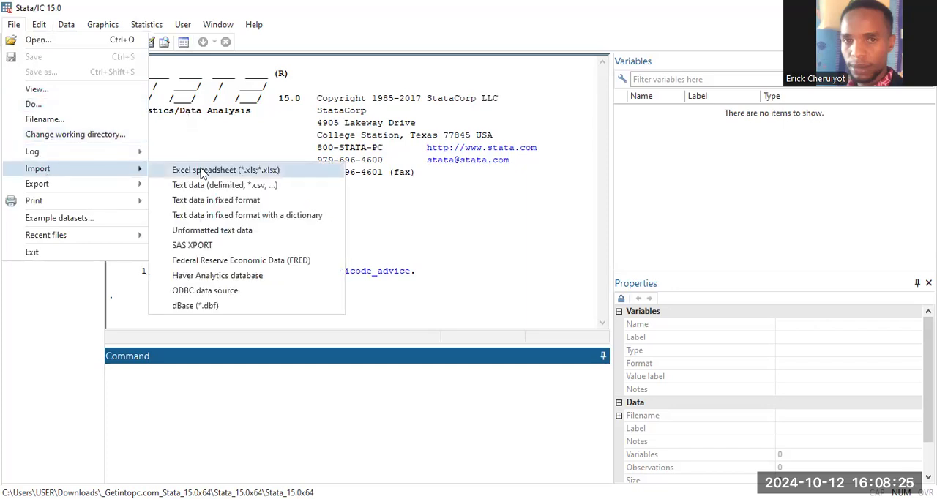
pyautogui.click(203, 171)
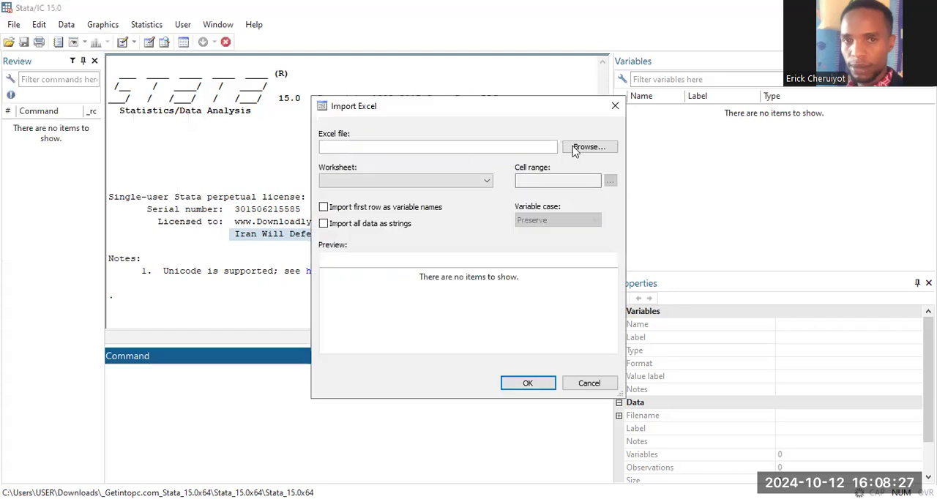
pyautogui.click(582, 148)
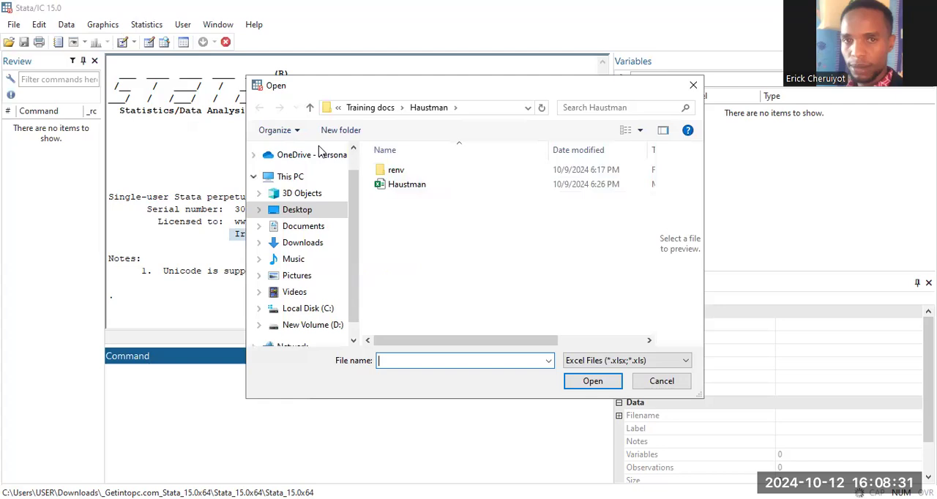
pyautogui.click(444, 185)
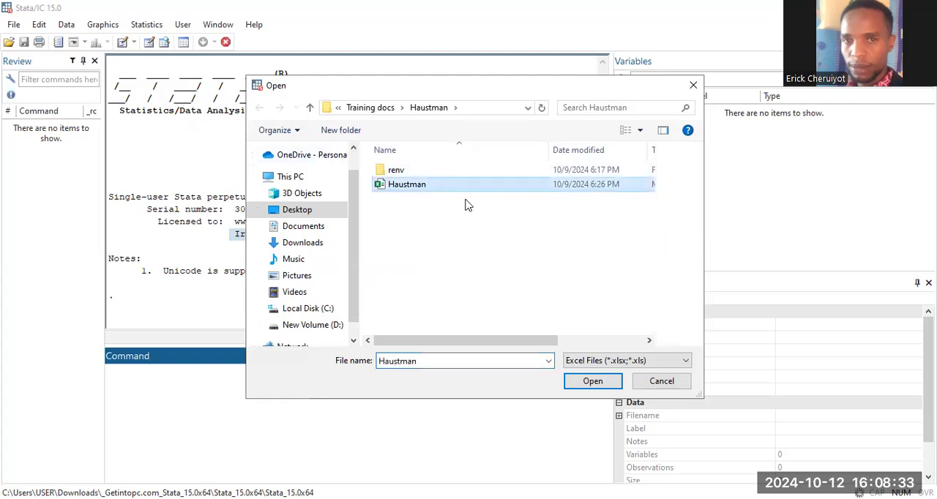
pyautogui.click(592, 382)
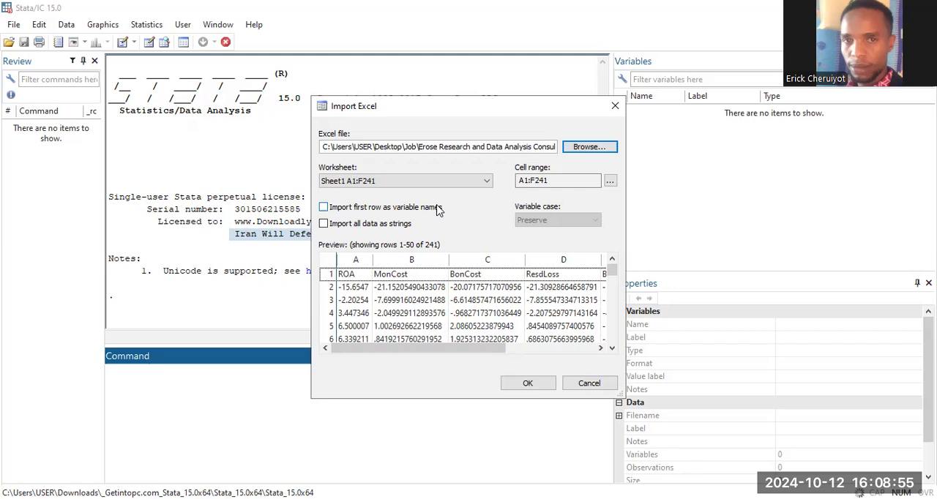
# Step: Treat the first row of Sheet1 as variable names and import the worksheet data
pyautogui.click(330, 208)
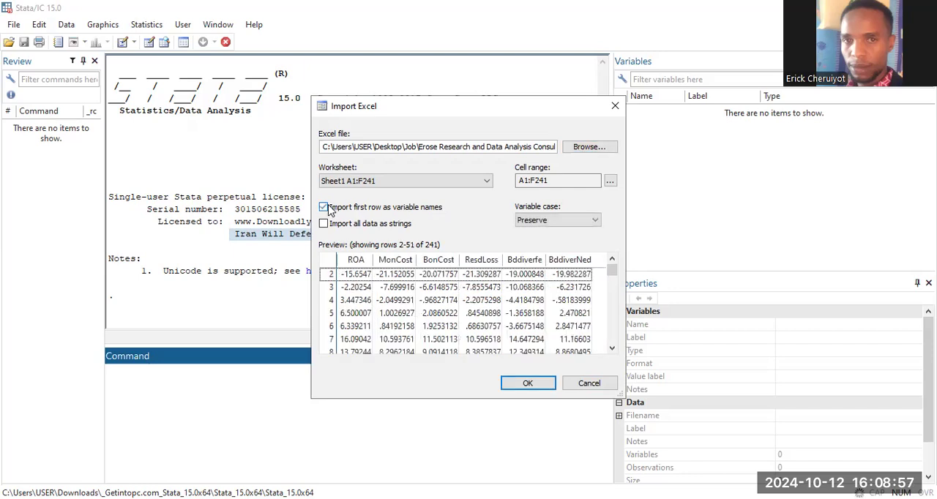
pyautogui.click(325, 207)
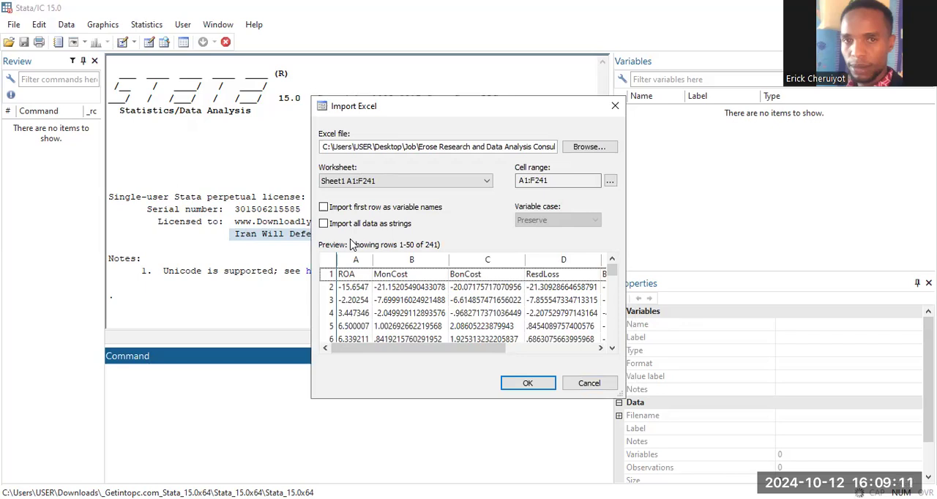
pyautogui.click(324, 208)
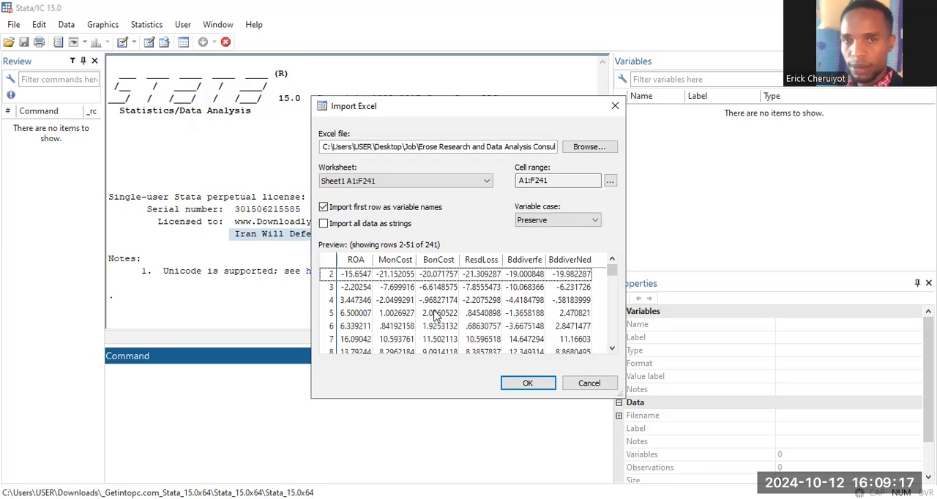
pyautogui.click(516, 383)
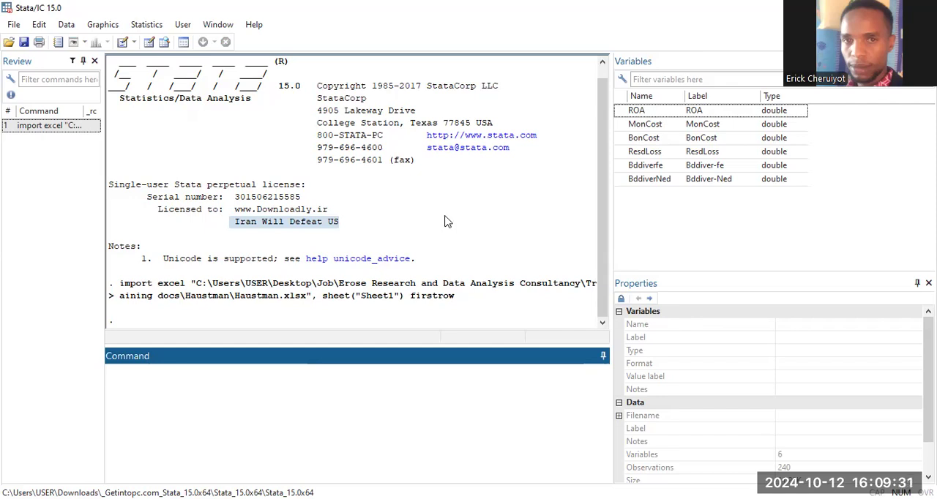
# Step: Open the imported dataset in the Data Editor with the edit command
pyautogui.write('edit')
pyautogui.press('Return')
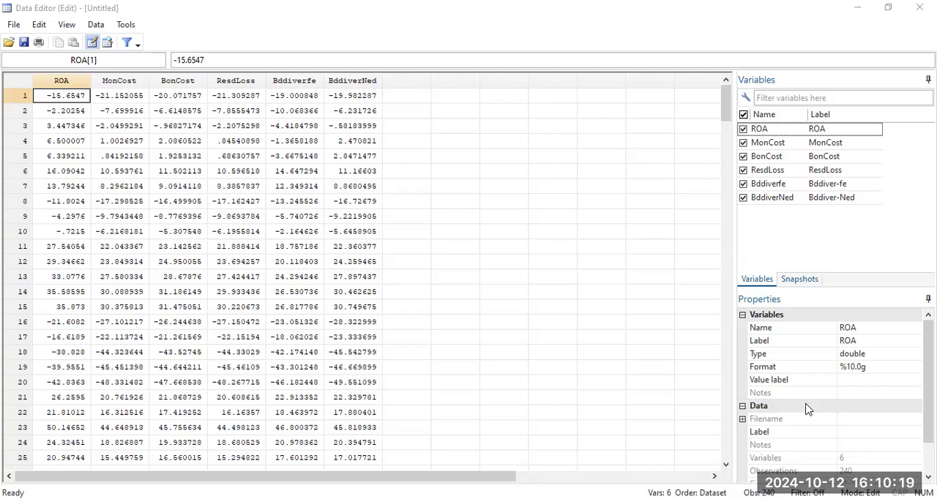
# Step: View the properties of the MonCost variable in the Data Editor and return to the main results window
pyautogui.click(760, 146)
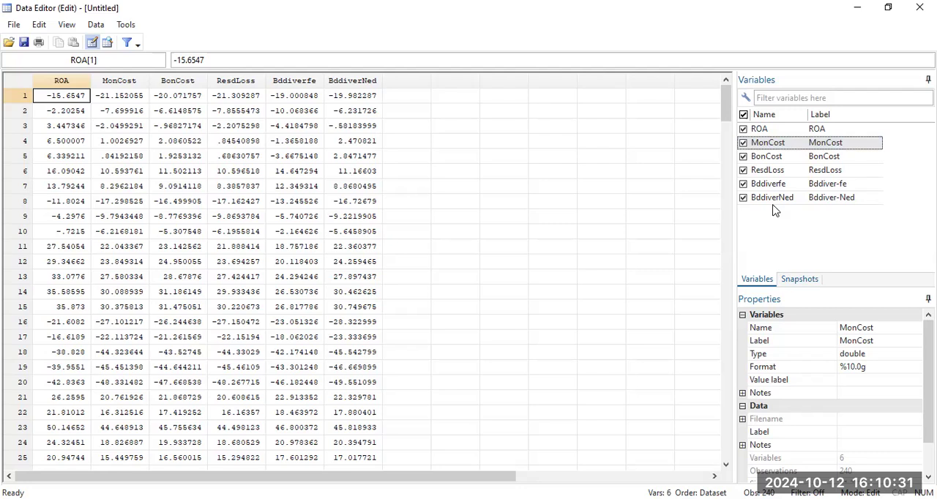
pyautogui.click(653, 58)
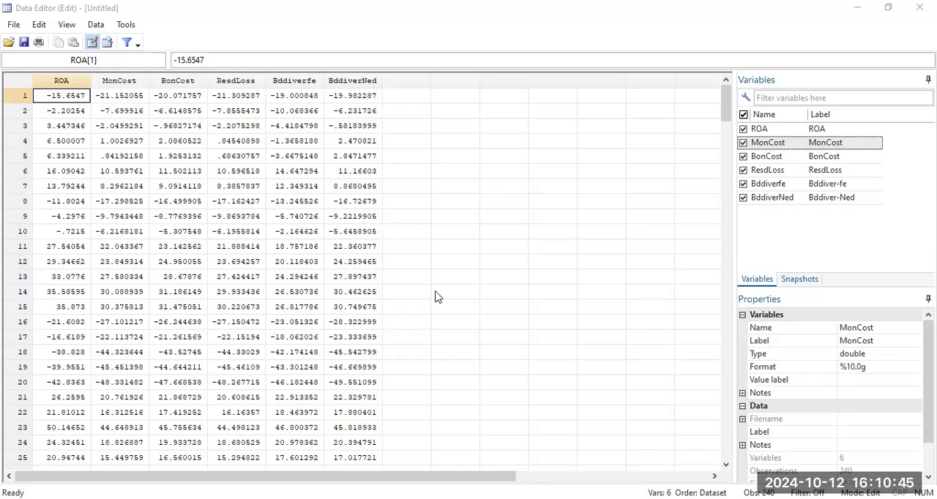
pyautogui.hotkey('alt', 'Tab')
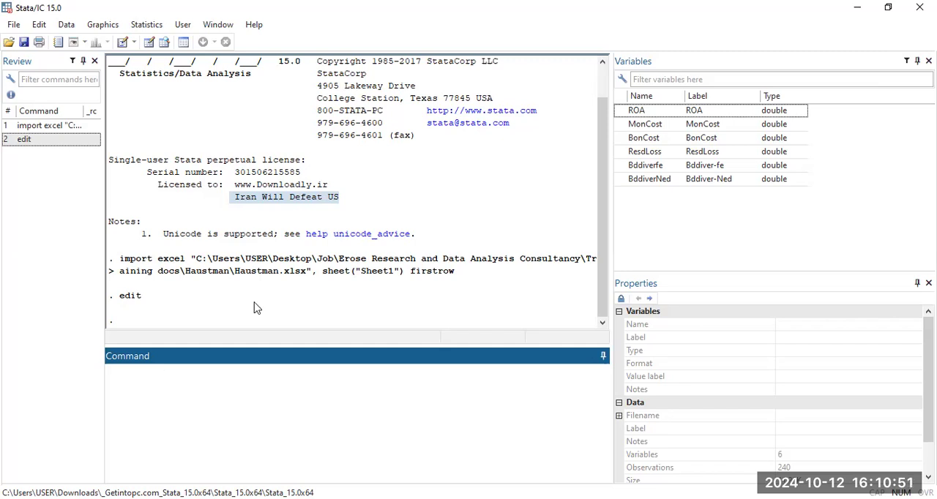
# Step: Run the describe command to list the dataset's variables, storage types and labels
pyautogui.write('describe')
pyautogui.press('Return')
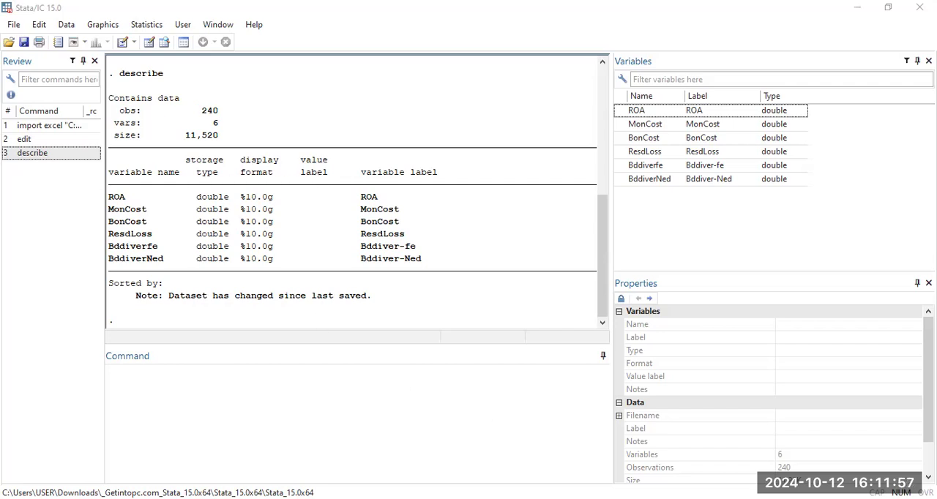
# Step: Run the describe command a second time on the dataset
pyautogui.click(163, 389)
pyautogui.write('de')
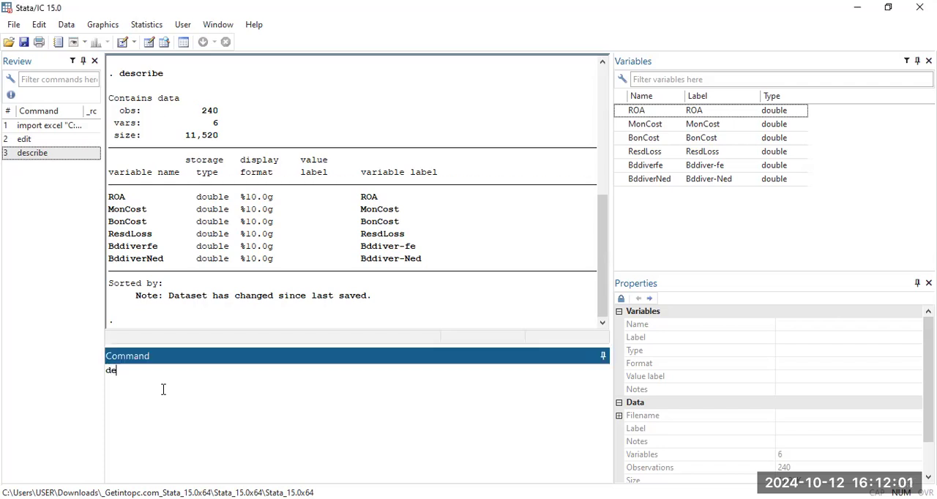
pyautogui.write('scribe')
pyautogui.press('Return')
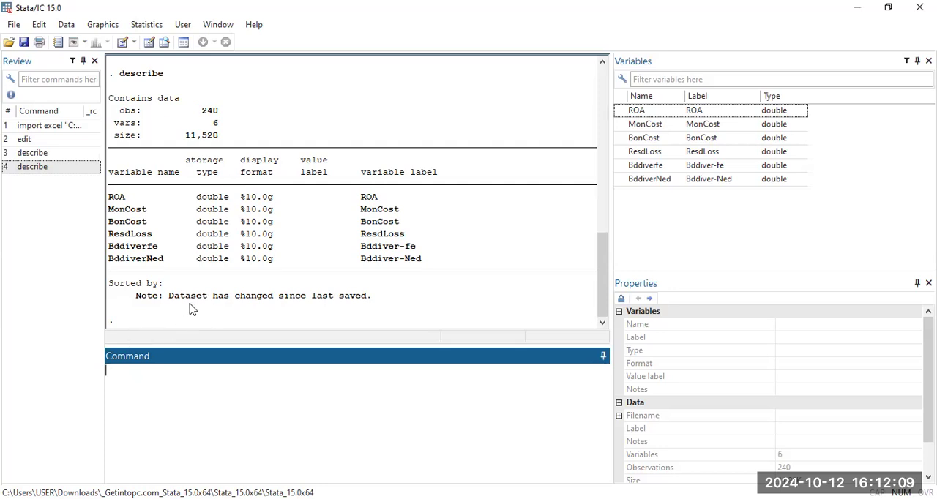
# Step: Repeat the describe command once more, for a third listing of the dataset's structure
pyautogui.write('des')
pyautogui.write('cribe')
pyautogui.press('Return')
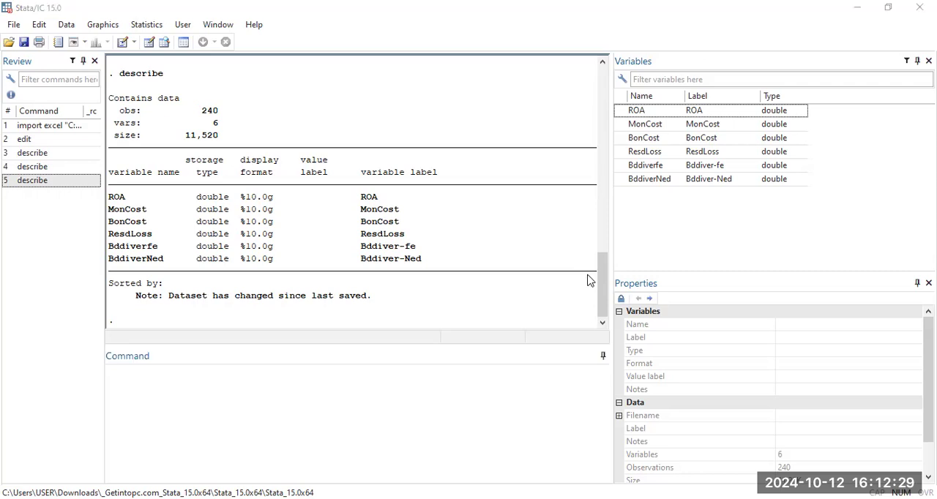
# Step: Run the summarize command to produce descriptive statistics for all variables in the dataset
pyautogui.moveTo(598, 291); pyautogui.dragTo(617, 331)
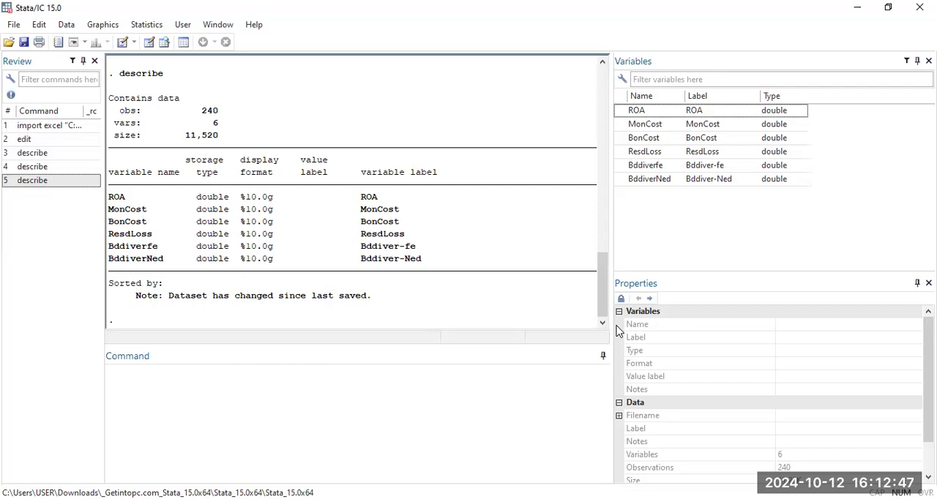
pyautogui.moveTo(601, 288)
pyautogui.mouseDown()
pyautogui.moveTo(591, 98)
pyautogui.moveTo(590, 292)
pyautogui.mouseUp()
pyautogui.click(173, 391)
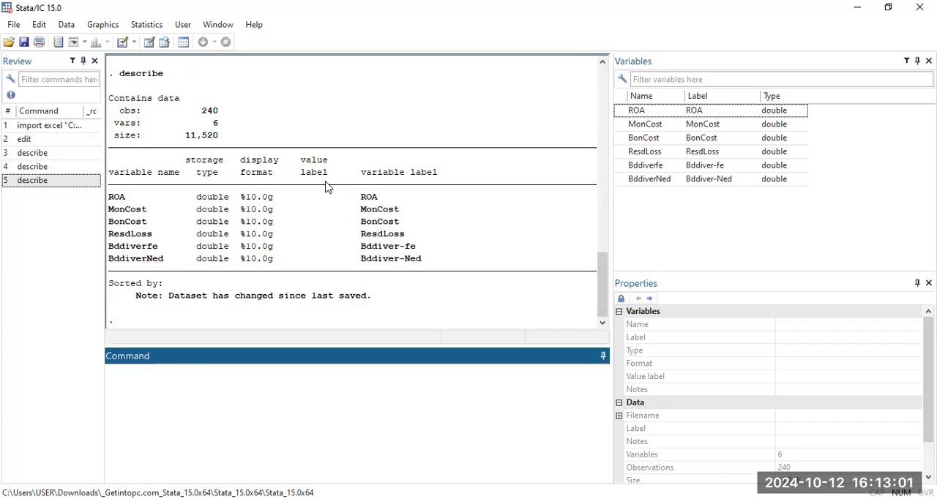
pyautogui.write('summarize')
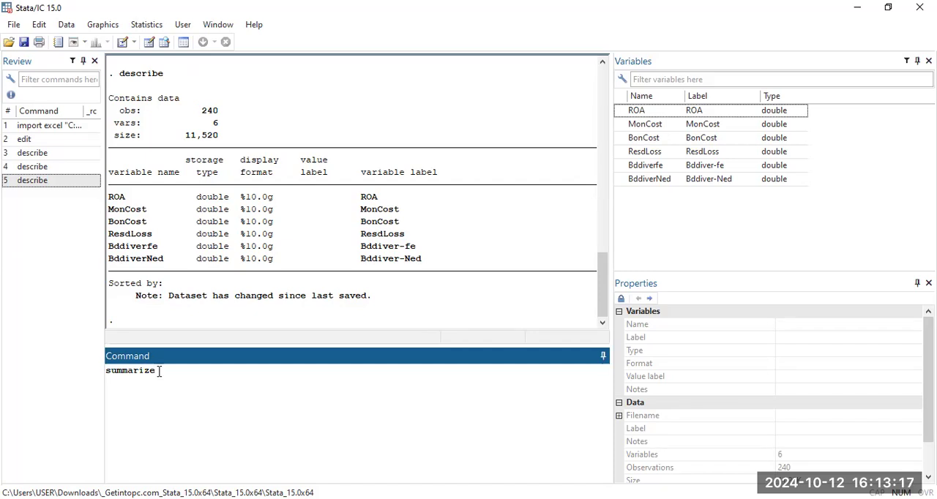
pyautogui.press('Return')
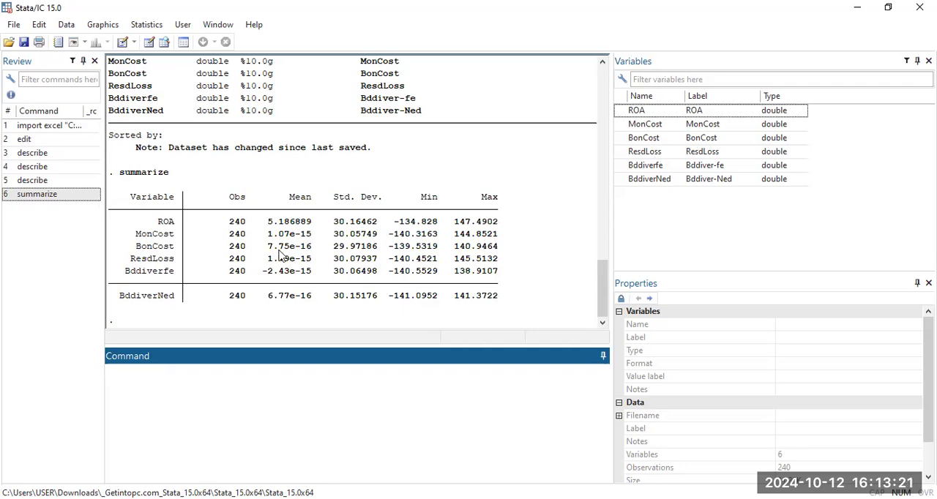
# Step: Widen the command history pane slightly so more of each past command can be read
pyautogui.click(362, 209)
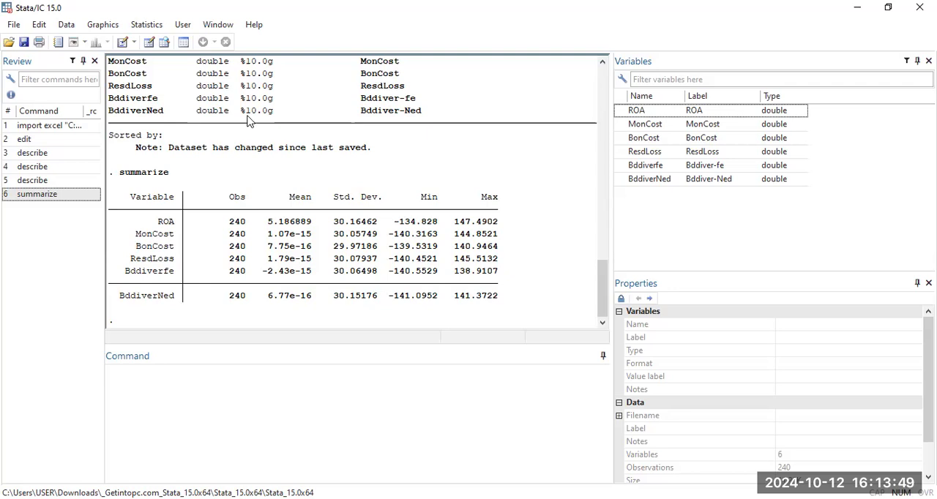
pyautogui.moveTo(104, 128)
pyautogui.mouseDown()
pyautogui.moveTo(130, 132)
pyautogui.moveTo(119, 132)
pyautogui.mouseUp()
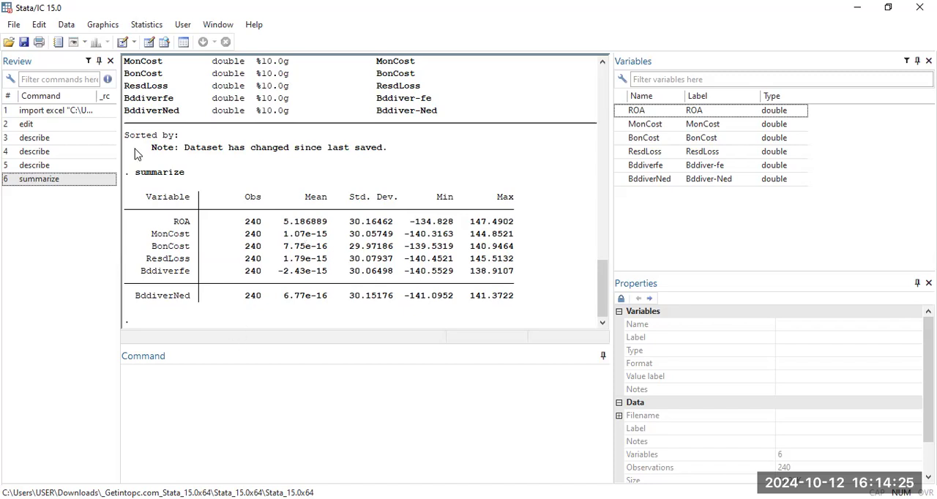
# Step: Copy the summarize command text from the results output, paste it as a new command and run it again
pyautogui.moveTo(139, 175); pyautogui.dragTo(199, 178)
pyautogui.hotkey('ctrl', 'c')
pyautogui.rightClick(186, 174)
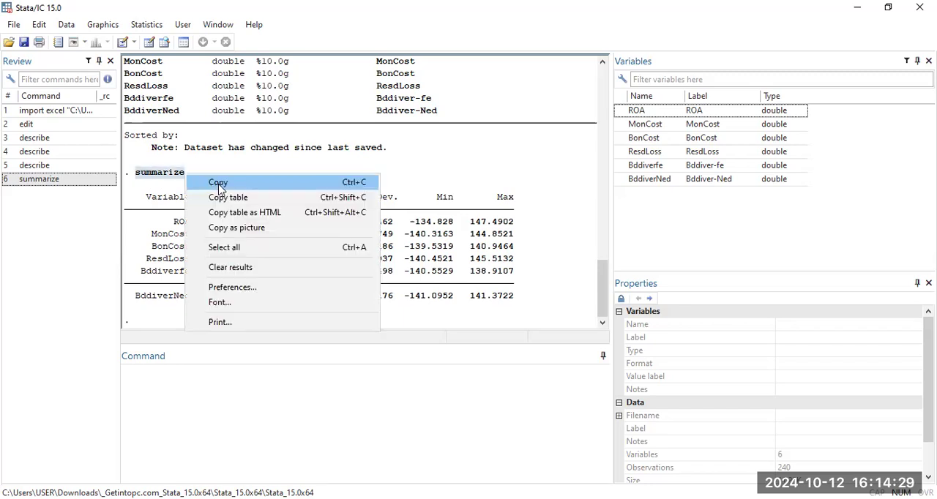
pyautogui.click(218, 189)
pyautogui.rightClick(143, 382)
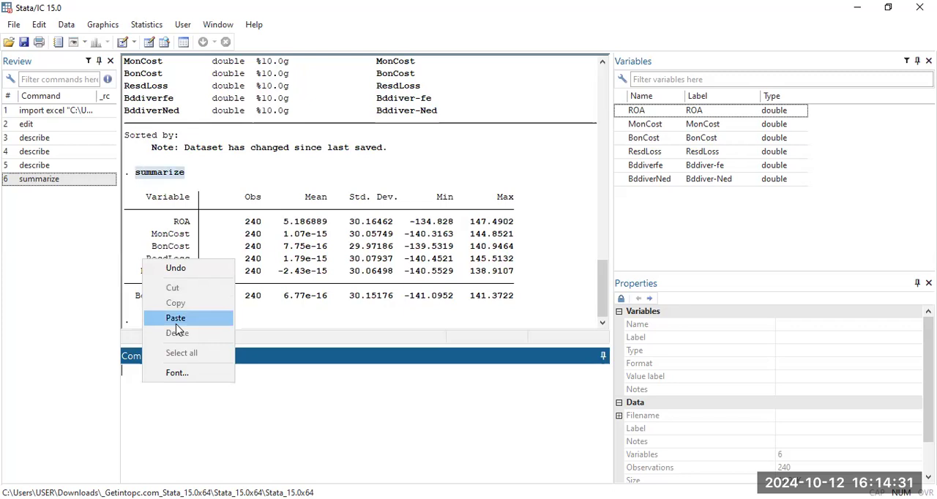
pyautogui.click(175, 322)
pyautogui.press('Return')
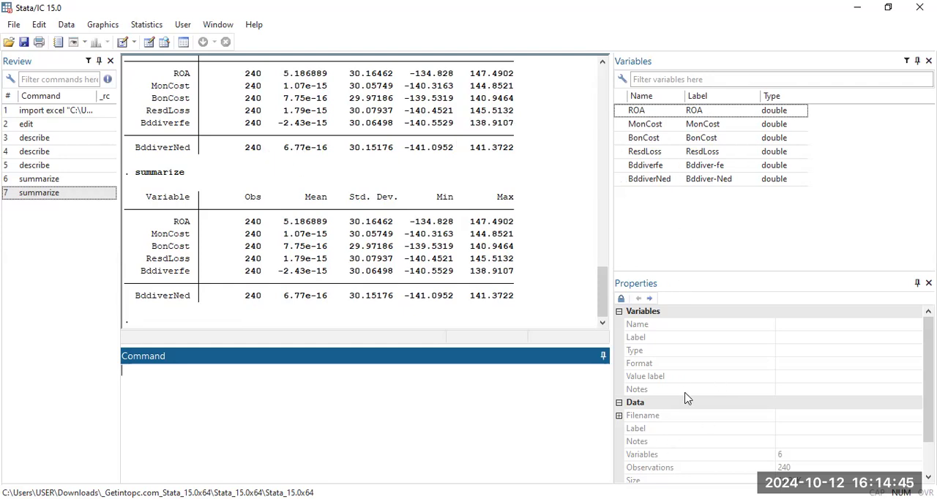
# Step: Select the MonCost variable to view its properties and return the cursor to the empty command line
pyautogui.click(674, 130)
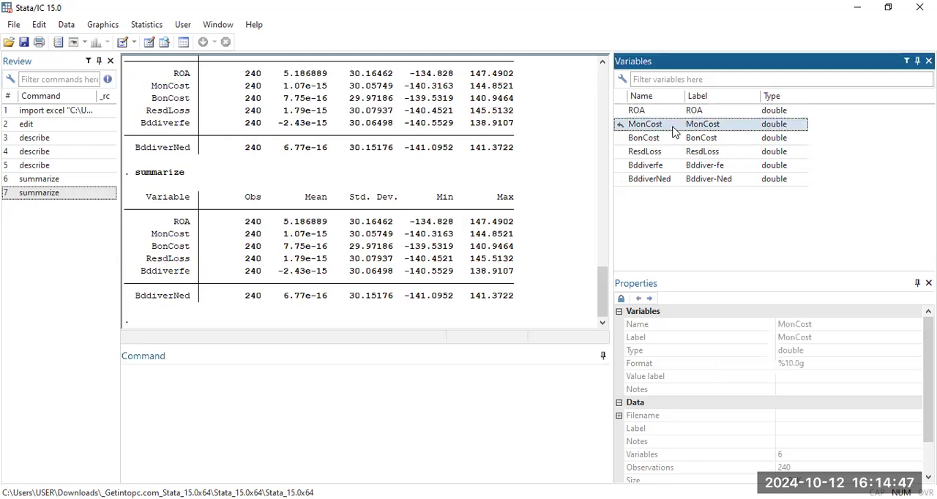
pyautogui.click(179, 370)
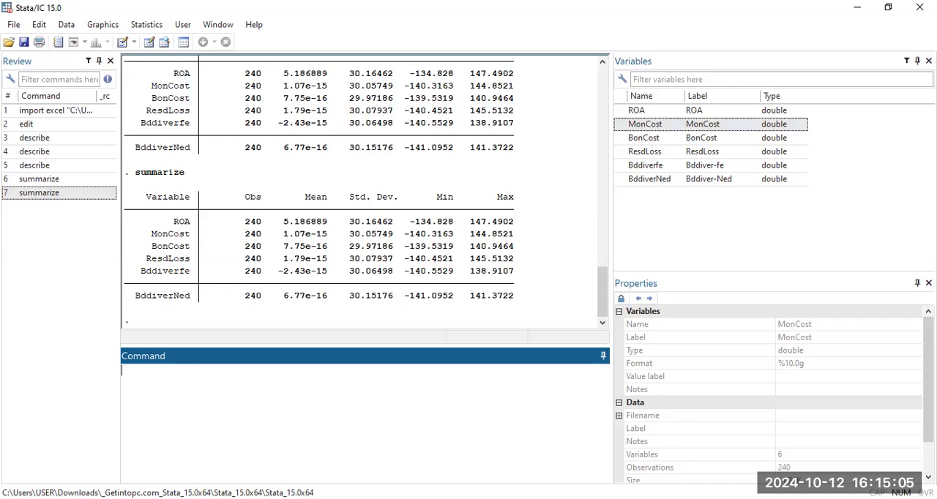
# Step: Try to run the tabulate command without specifying any variable
pyautogui.write('tabulate')
pyautogui.press('Return')
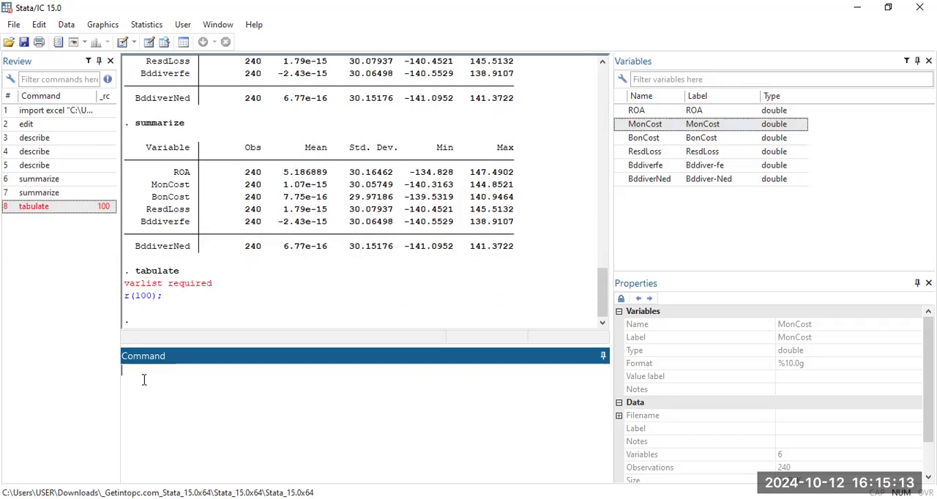
pyautogui.write('tabulate')
# Step: Try to cross-tabulate two variables with the command tabulate ROA MonCost
pyautogui.press('capslock')
pyautogui.write('ROA')
pyautogui.click(204, 370)
pyautogui.write('M')
pyautogui.write('c')
pyautogui.write('n')
pyautogui.press('capslock')
pyautogui.press('capslock')
pyautogui.write('st')
pyautogui.press('Return')
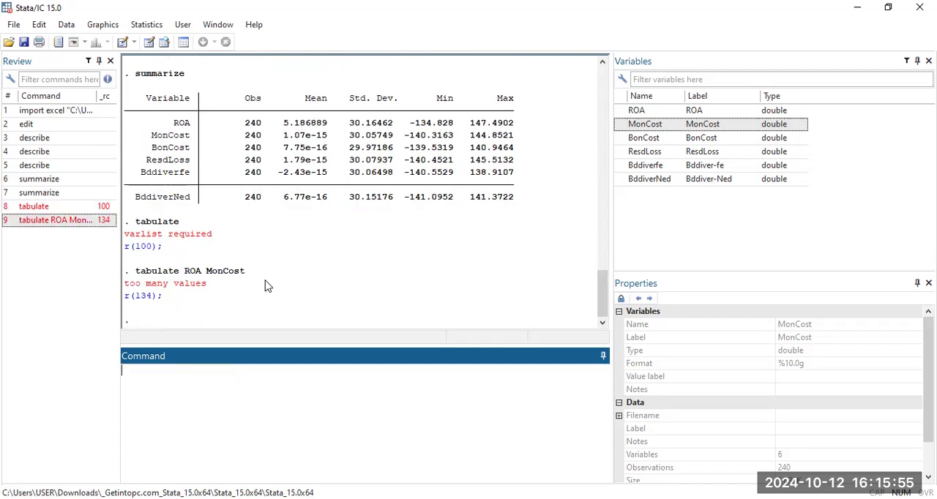
# Step: Run the command tabulate ROA to produce a one-way frequency table of that variable
pyautogui.click(210, 276)
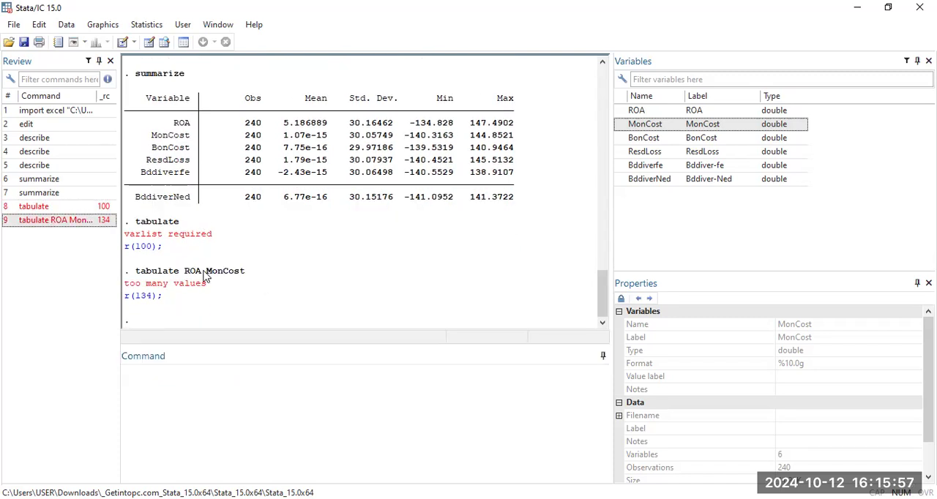
pyautogui.click(143, 376)
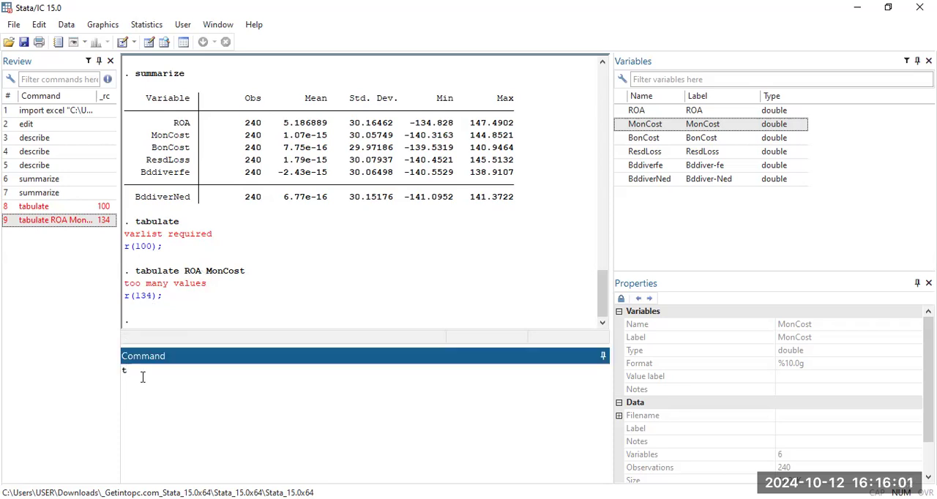
pyautogui.write('tabulate ROA')
pyautogui.press('Return')
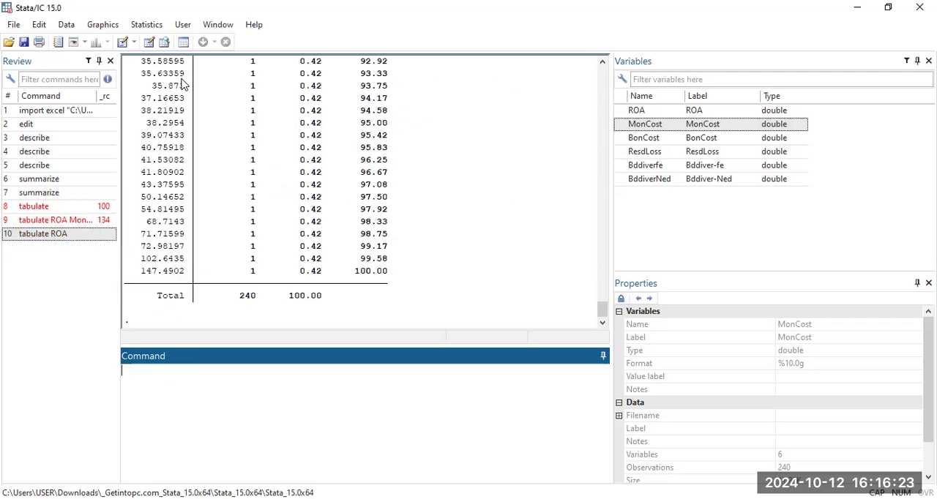
# Step: Review the ROA frequency table from its first values down to the total row
pyautogui.click(604, 62)
pyautogui.click(604, 63)
pyautogui.click(604, 63)
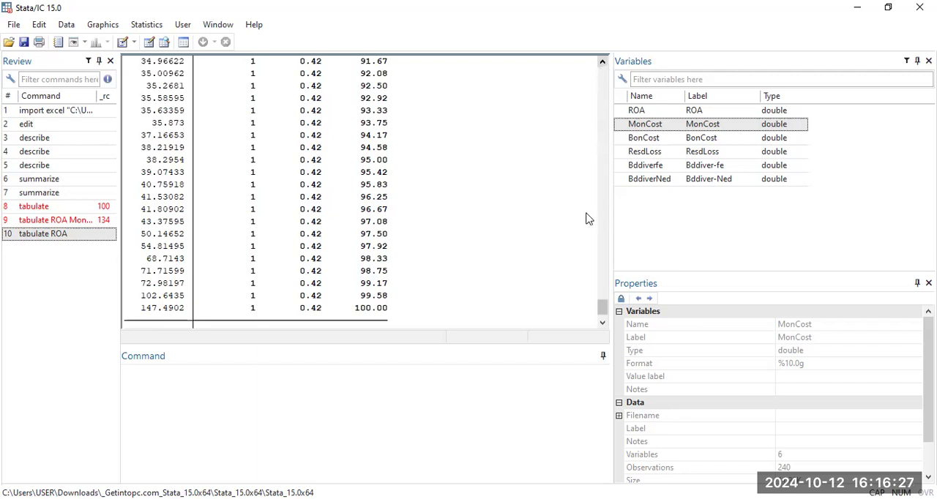
pyautogui.moveTo(603, 308); pyautogui.dragTo(603, 292)
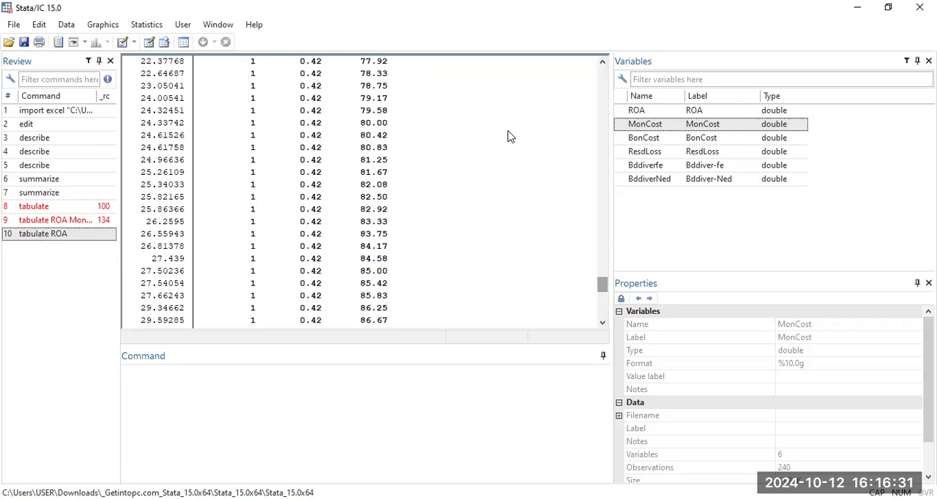
pyautogui.moveTo(602, 289); pyautogui.dragTo(578, 163)
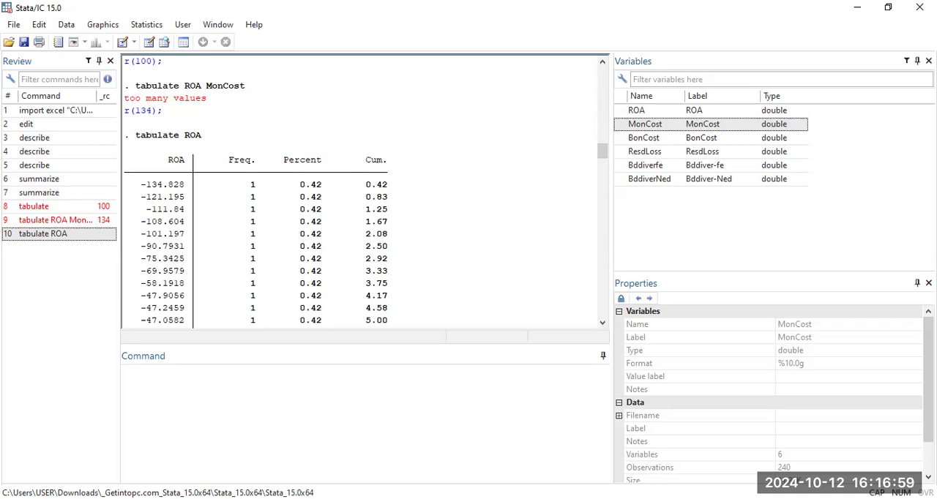
pyautogui.scroll(-1, 365, 192)
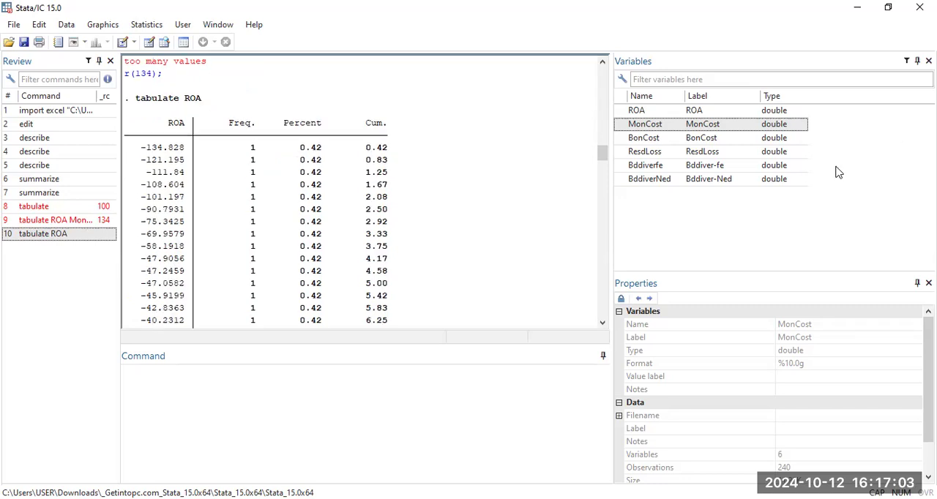
pyautogui.moveTo(603, 153); pyautogui.dragTo(599, 315)
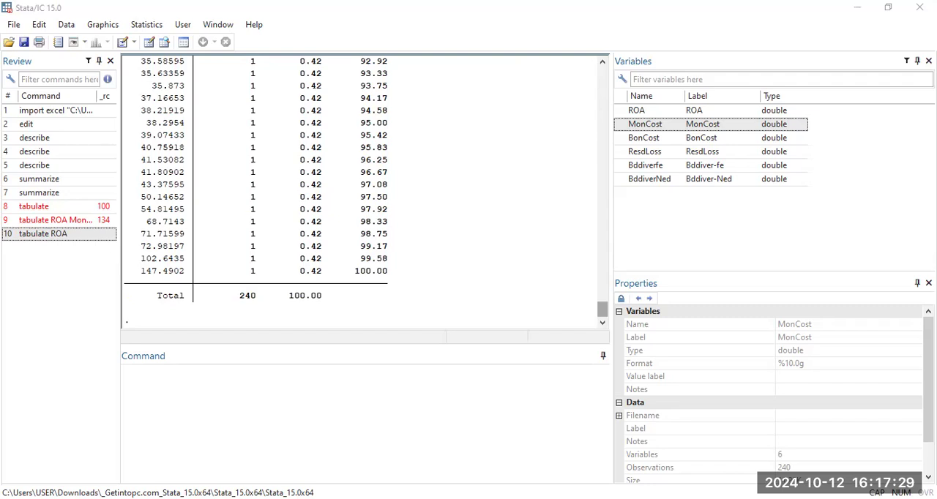
# Step: Try to plot the bonding cost variable with the command scater Boncost
pyautogui.click(144, 379)
pyautogui.press('capslock')
pyautogui.write('scater')
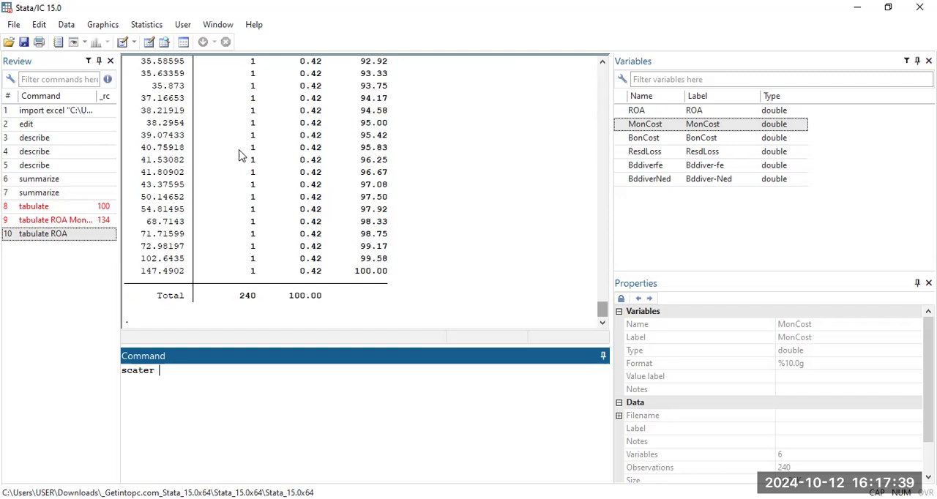
pyautogui.write(' Boncos')
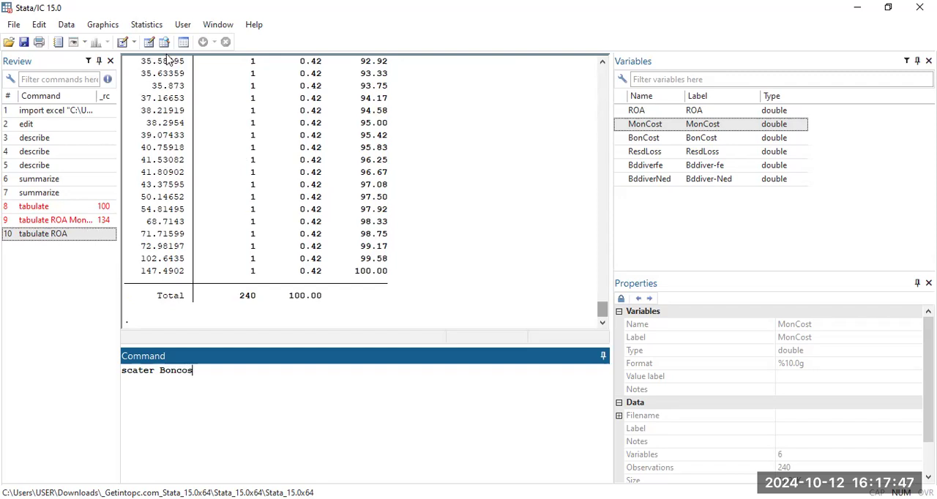
pyautogui.write('t')
pyautogui.press('Return')
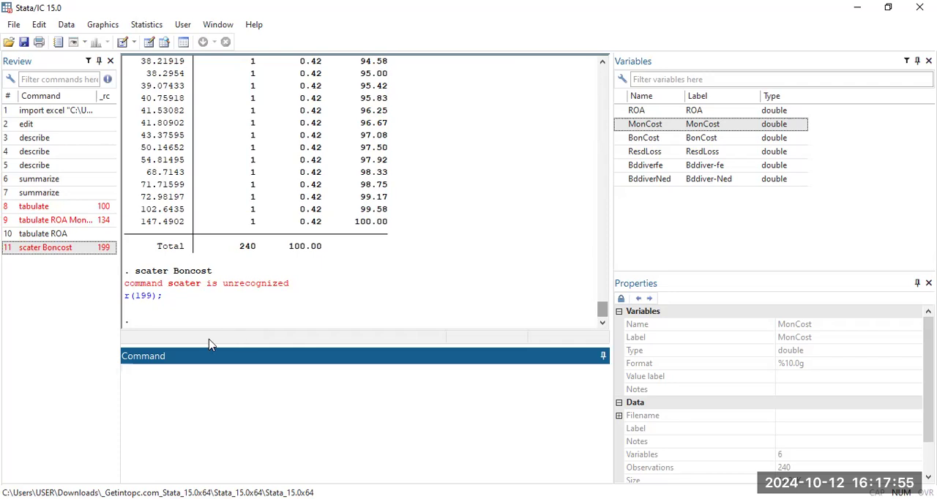
# Step: Copy the scater command from the results, paste it as a new command, capitalize the variable as BonCost and try running it
pyautogui.moveTo(214, 270); pyautogui.dragTo(135, 273)
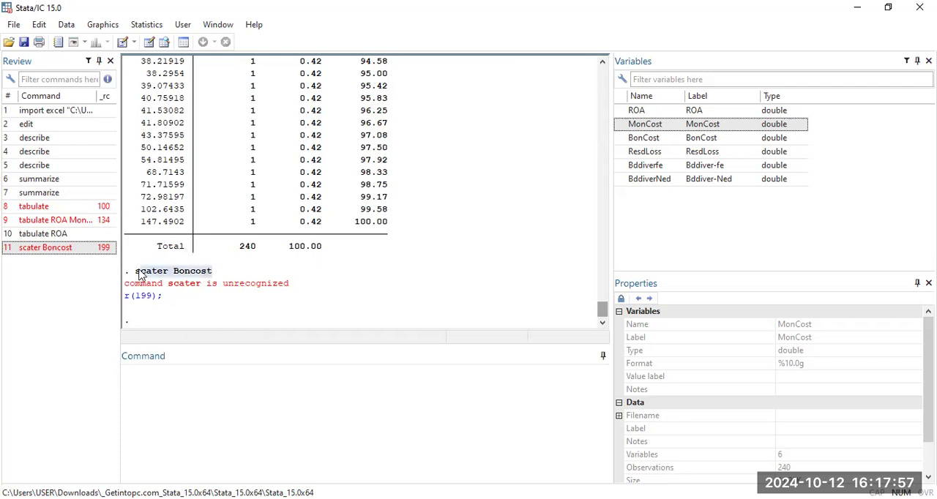
pyautogui.rightClick(141, 275)
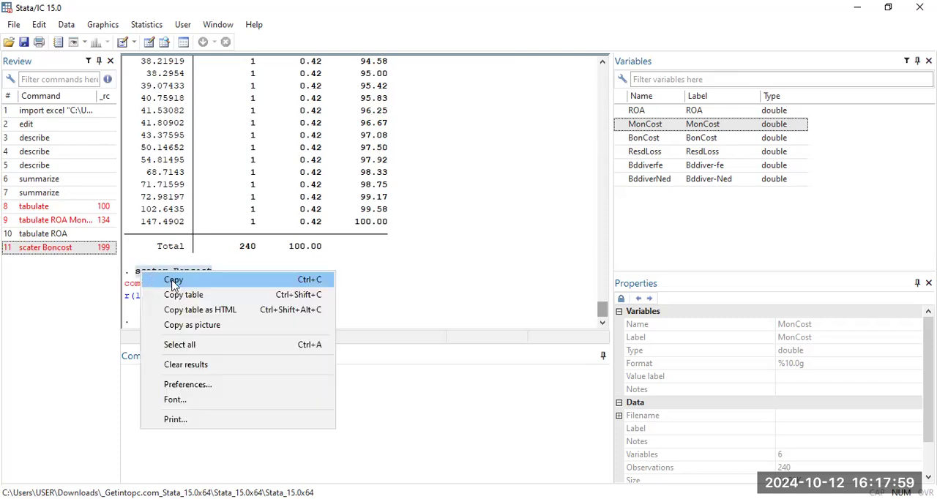
pyautogui.click(173, 285)
pyautogui.rightClick(132, 383)
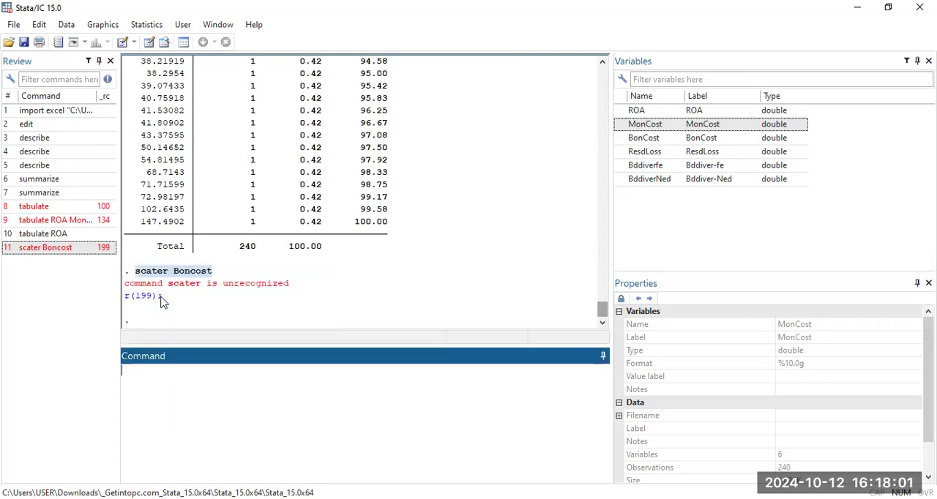
pyautogui.click(166, 318)
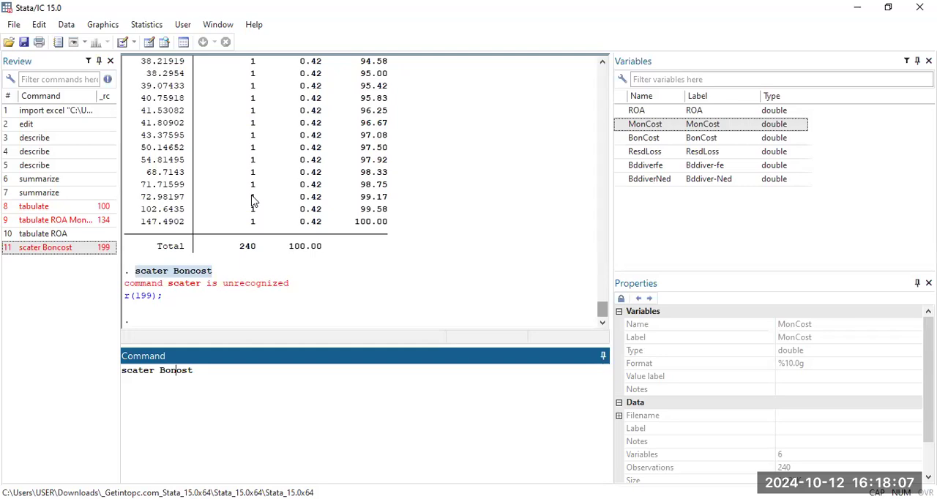
pyautogui.write('C')
pyautogui.press('Return')
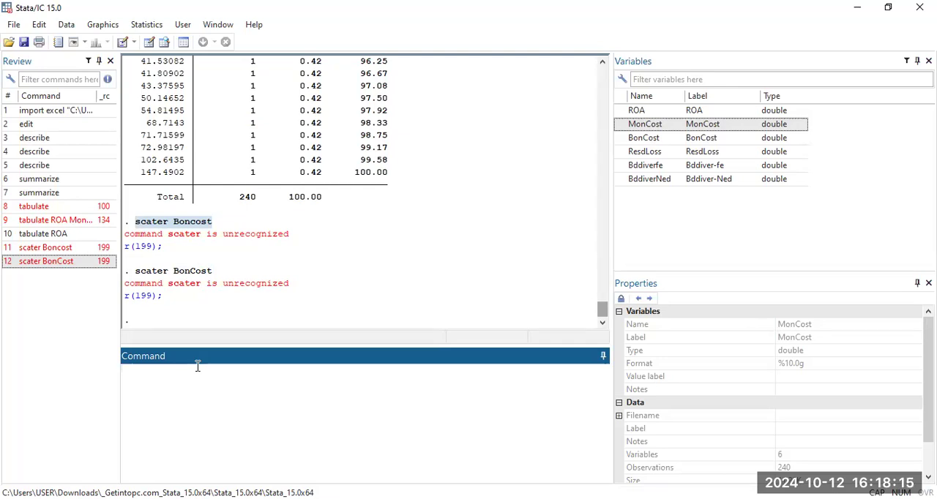
# Step: Paste the copied command again, change its command word to scatTer and try running scatTer Boncost
pyautogui.rightClick(137, 373)
pyautogui.click(177, 429)
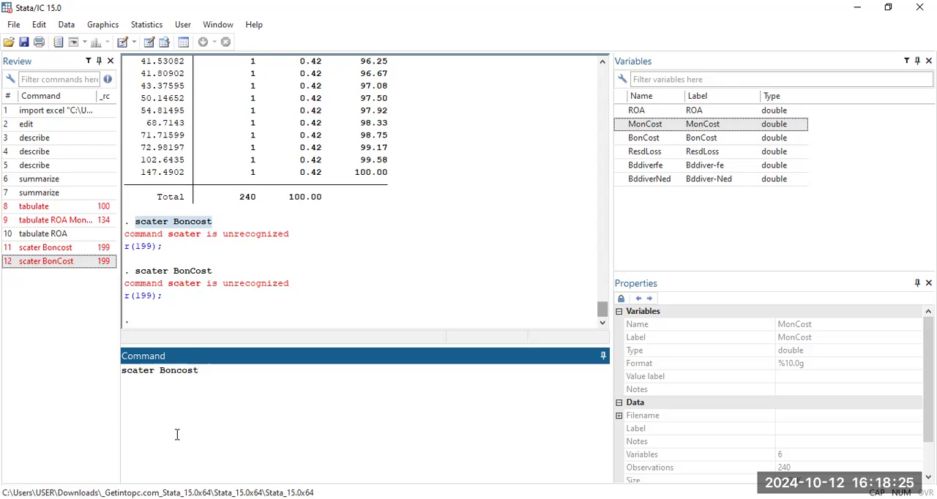
pyautogui.click(145, 370)
pyautogui.write('t')
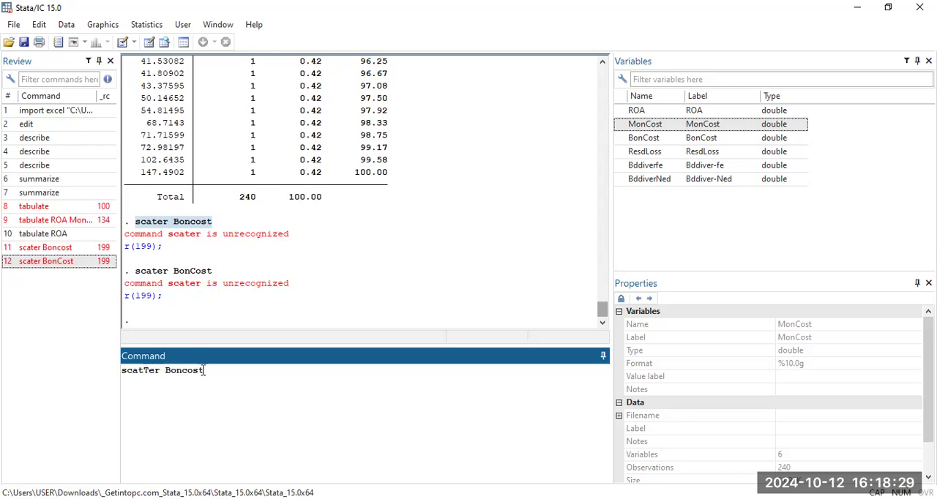
pyautogui.press('Return')
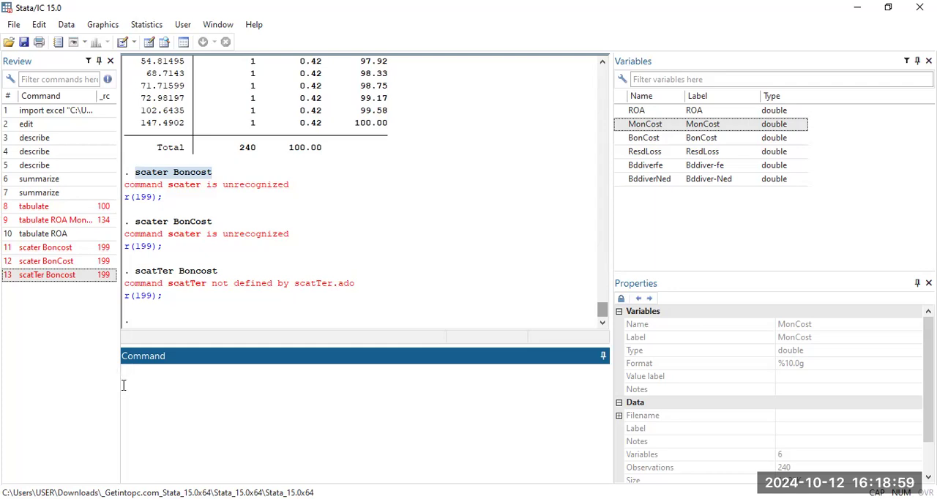
# Step: Begin a regress command on the command line and select the ROA variable to view its properties
pyautogui.write('regre')
pyautogui.write('s')
pyautogui.press('BackSpace')
pyautogui.write('ss')
pyautogui.press('capslock')
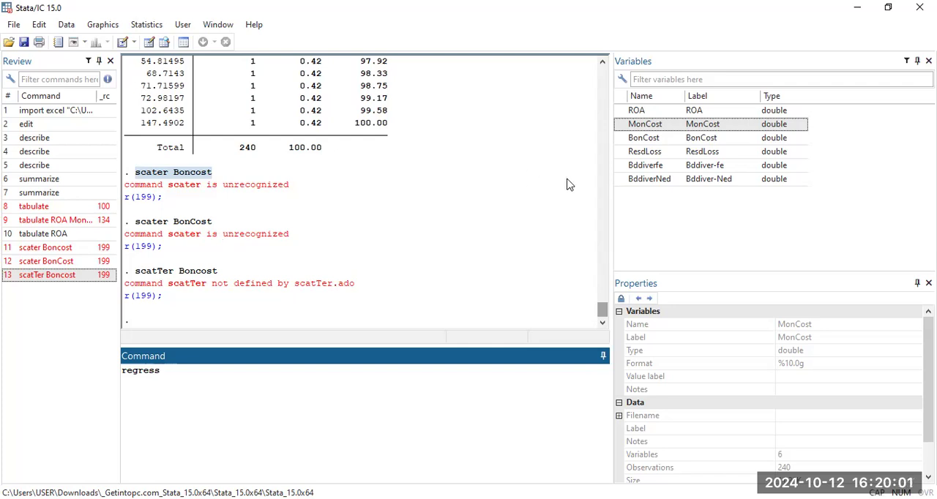
pyautogui.click(667, 110)
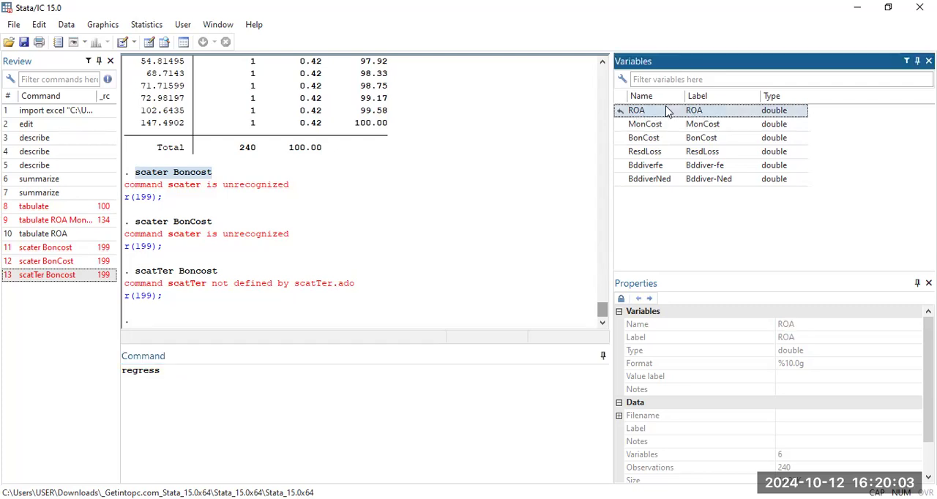
pyautogui.click(170, 370)
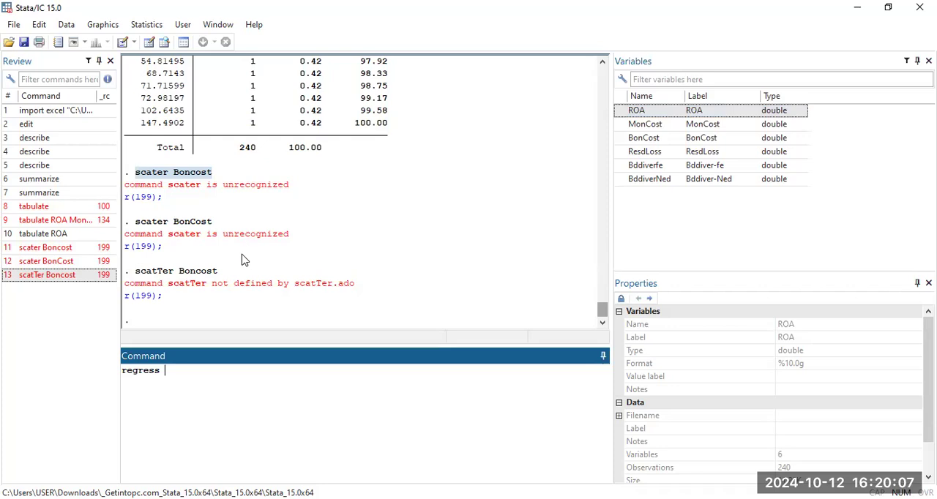
# Step: Add ROA as the dependent variable and MonCost as the first predictor, spelling MonCost with a capital C
pyautogui.write('RO')
pyautogui.write('A')
pyautogui.write('Mon')
pyautogui.write('c')
pyautogui.write('o')
pyautogui.write('st')
pyautogui.click(208, 370)
pyautogui.press('Delete')
pyautogui.press('Delete')
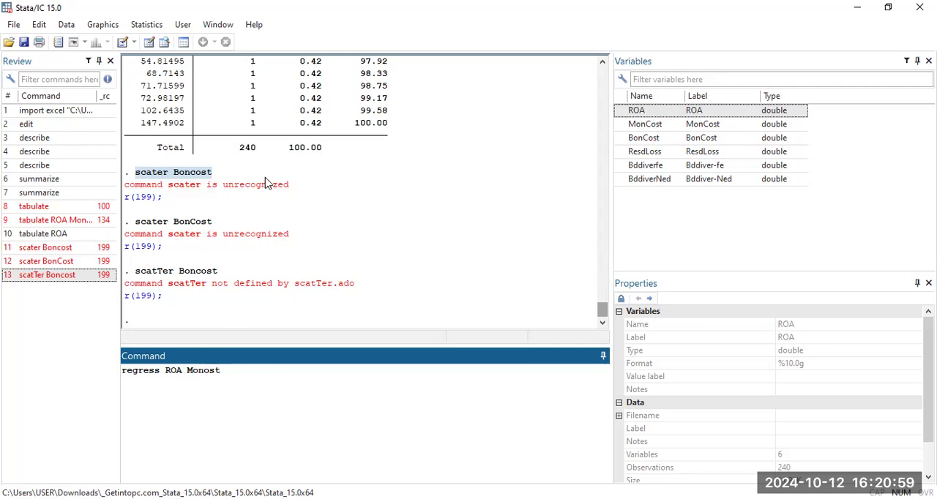
pyautogui.write('C')
# Step: Add BonCost and Resdloss as further predictors and try running regress ROA MonCost BonCost Resdloss
pyautogui.click(230, 370)
pyautogui.write('Bon')
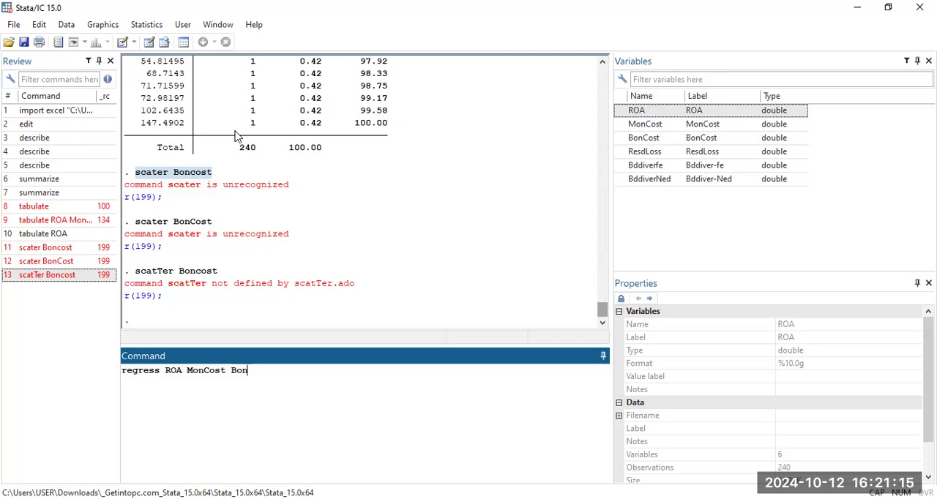
pyautogui.write('Cost')
pyautogui.write('Res')
pyautogui.write('dlo')
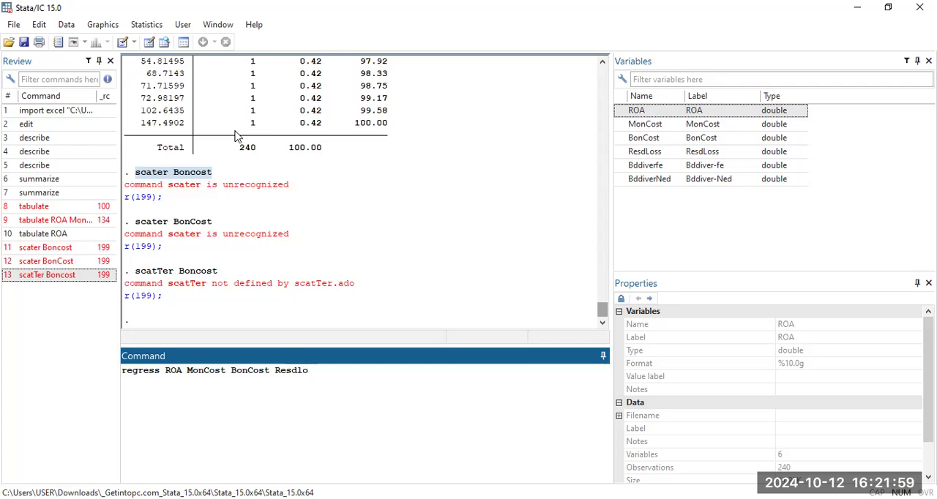
pyautogui.write('ss')
pyautogui.press('Return')
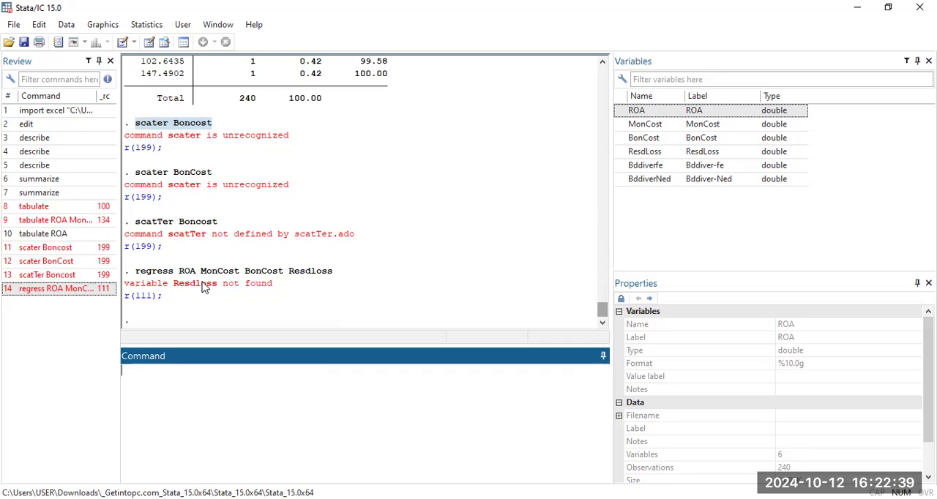
# Step: Enter regres as a new command, paste the variable list copied from the previous regression after it and try running it
pyautogui.write('regres')
pyautogui.moveTo(334, 273); pyautogui.dragTo(175, 275)
pyautogui.rightClick(185, 274)
pyautogui.click(192, 277)
pyautogui.click(169, 370)
pyautogui.rightClick(170, 369)
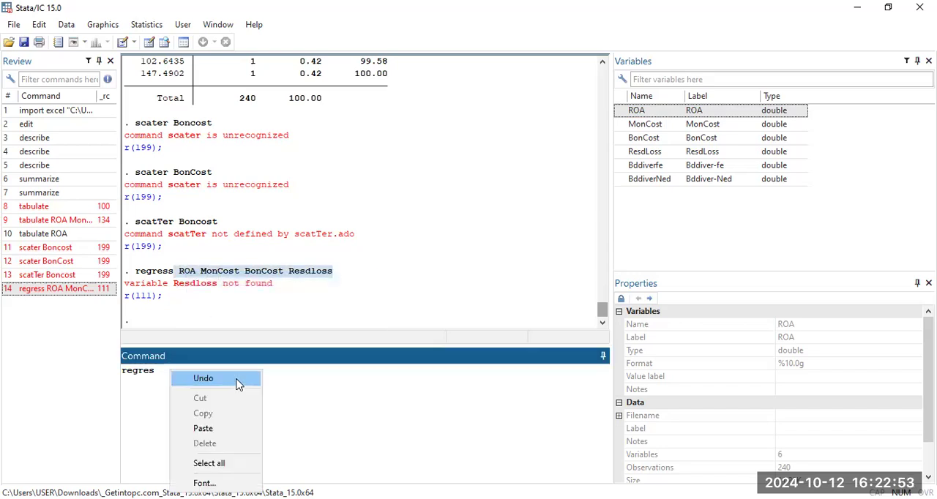
pyautogui.click(217, 428)
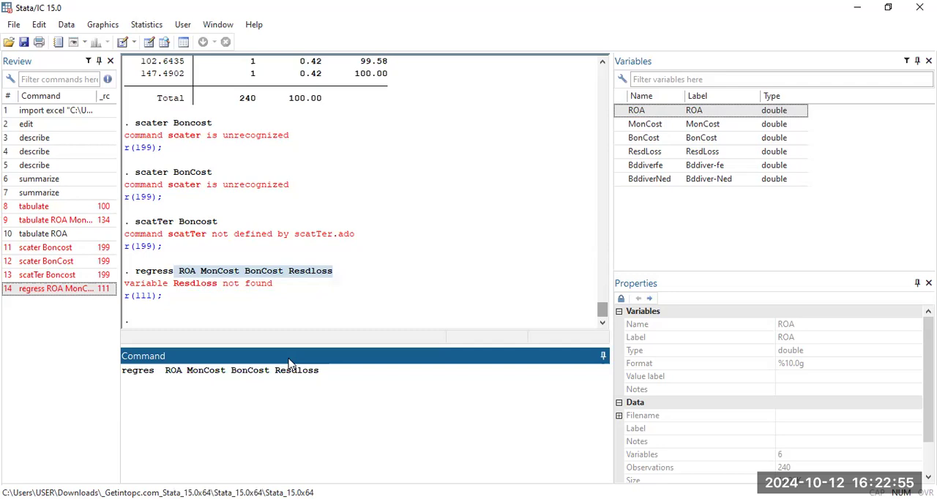
pyautogui.press('Return')
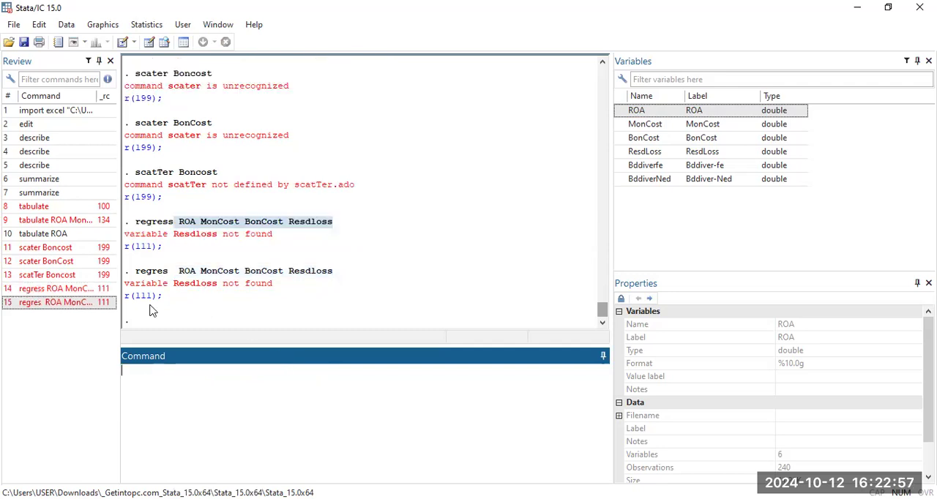
# Step: Paste the copied variable list ROA MonCost BonCost Resdloss into the empty command line
pyautogui.rightClick(144, 380)
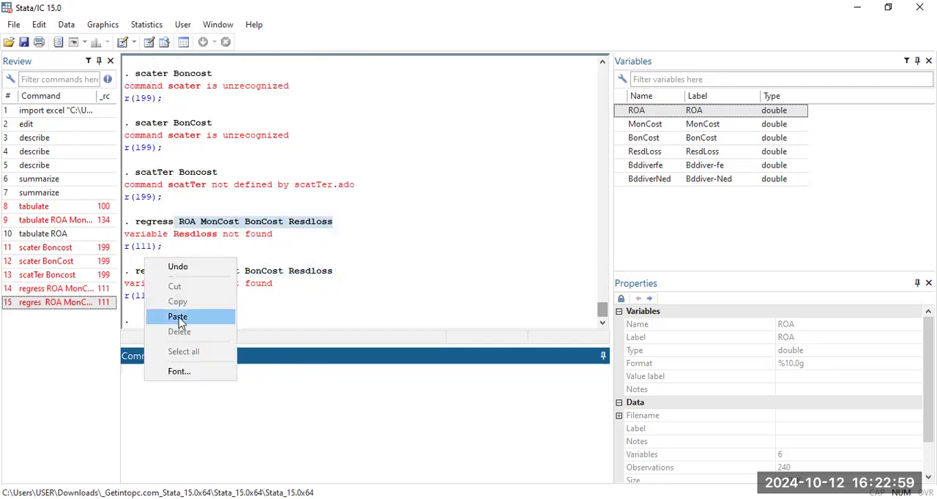
pyautogui.click(178, 317)
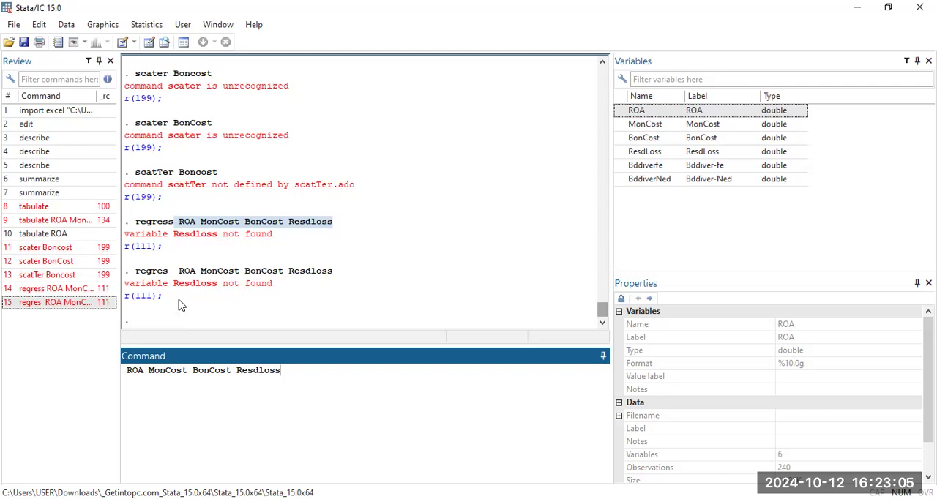
pyautogui.click(768, 7)
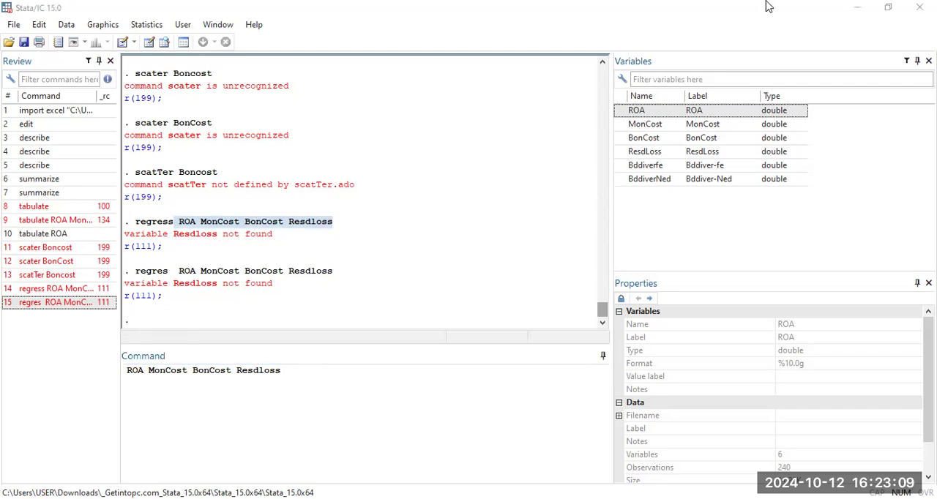